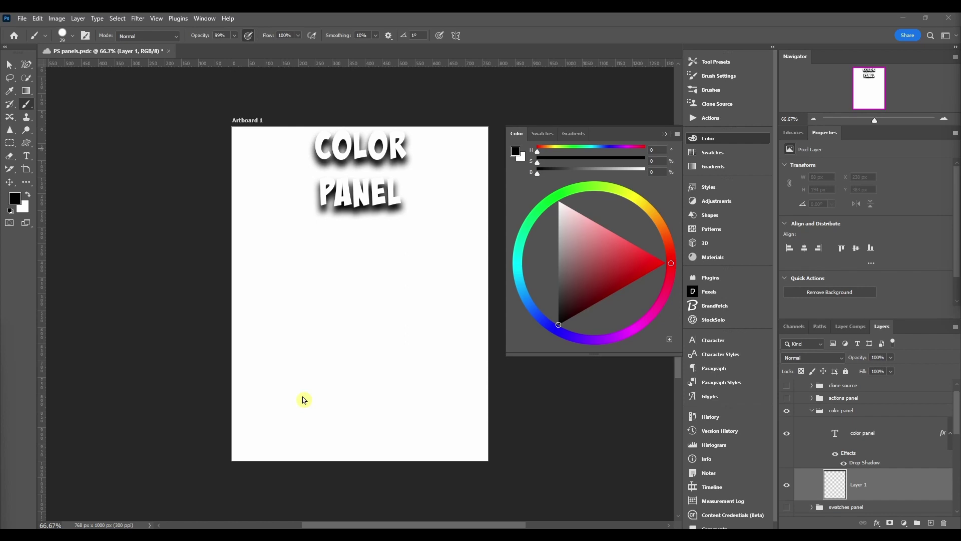
Step: Reopen the Color panel, switch it to the Hue Cube view and widen it
click(708, 140)
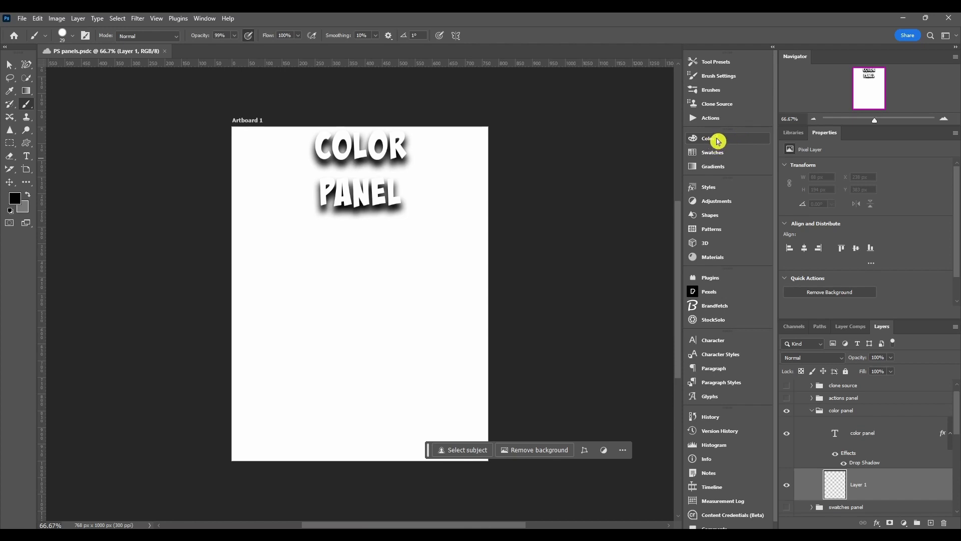
click(204, 18)
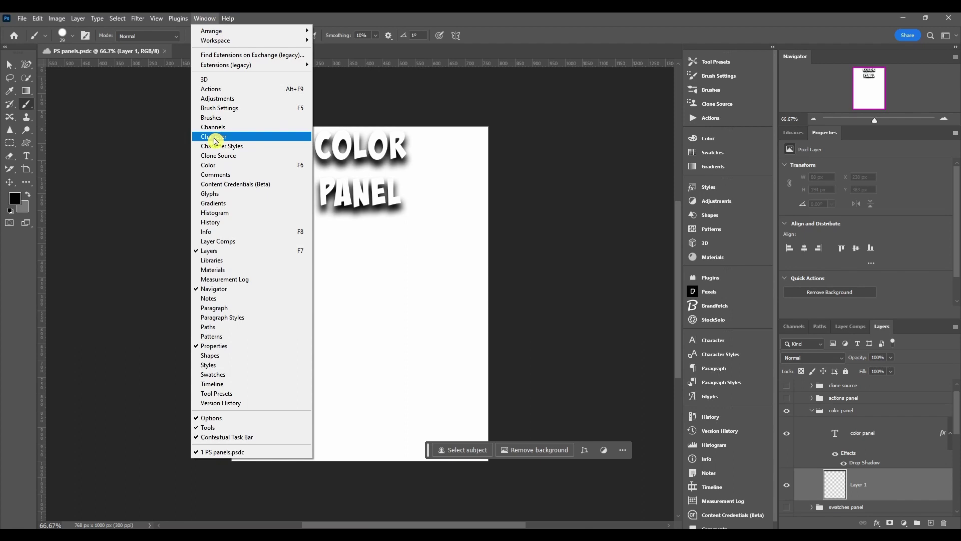
click(221, 165)
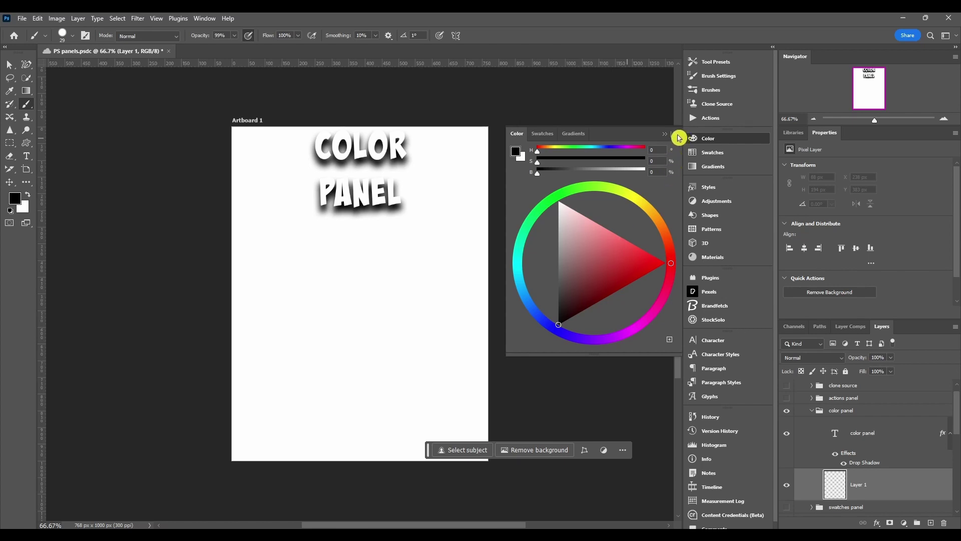
click(679, 138)
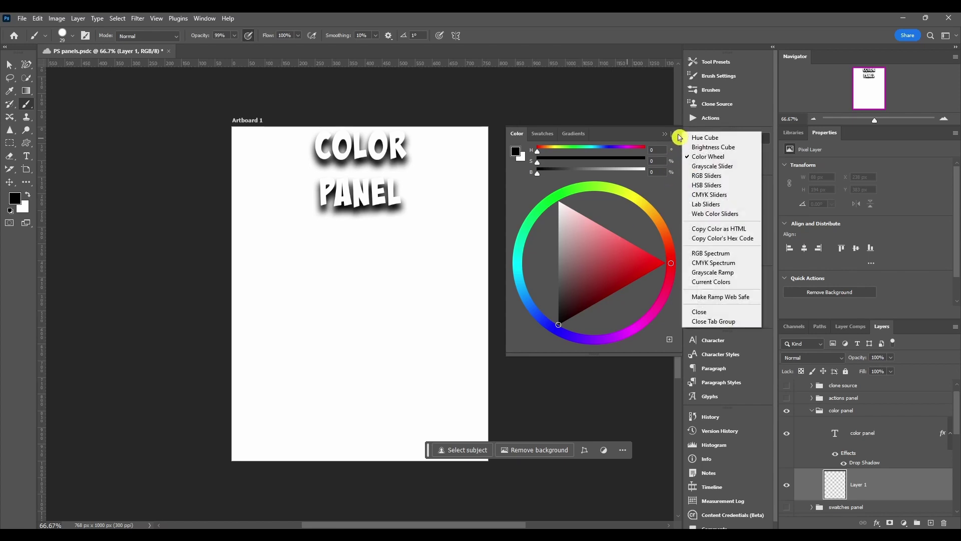
click(722, 140)
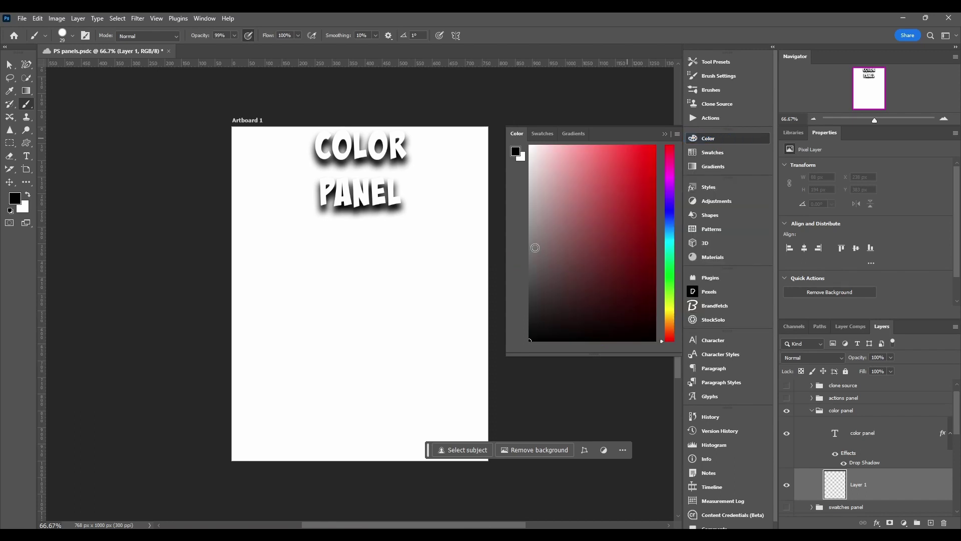
drag(506, 307, 464, 307)
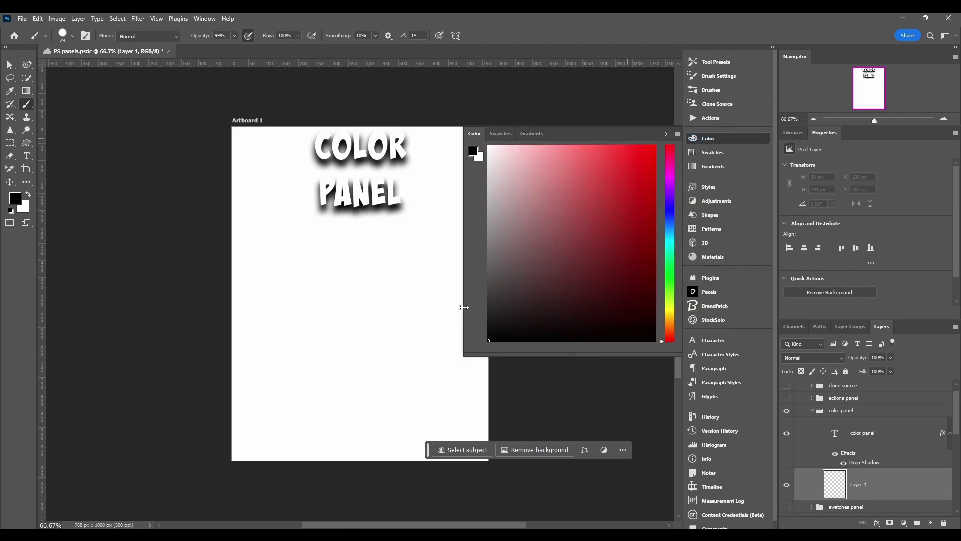
Step: Set the foreground colour to blue-violet using the hue bar and colour field
click(477, 155)
click(476, 154)
click(477, 156)
click(669, 207)
click(633, 160)
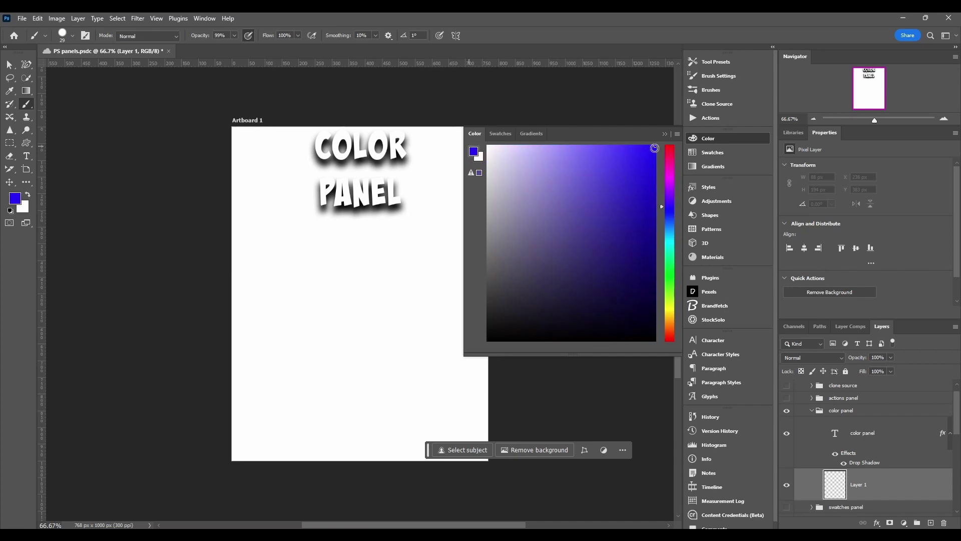
Step: Set the background colour to a bright green in the Hue Cube field
click(481, 158)
click(643, 219)
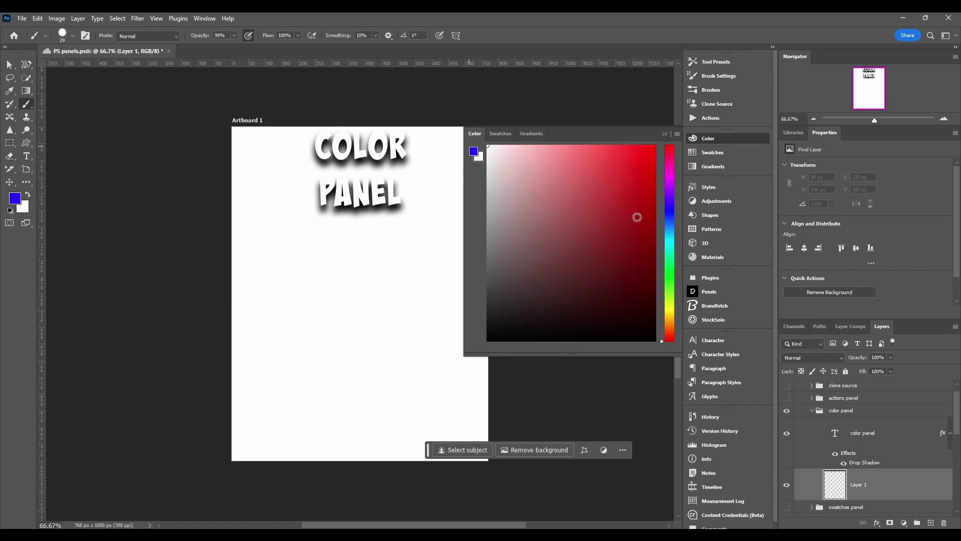
click(669, 281)
drag(643, 218, 651, 174)
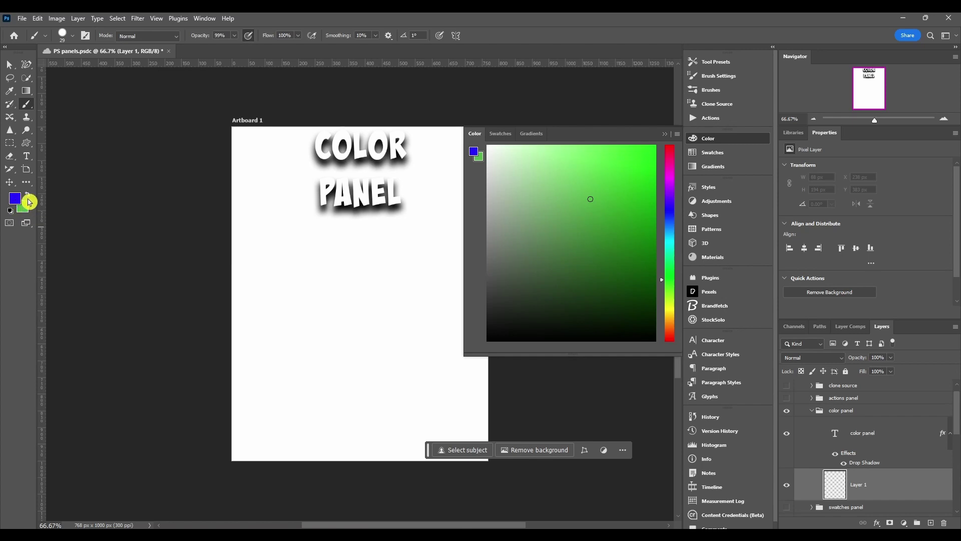
Step: Swap the colours, reset to default black and white, then pick a light blue background
click(30, 199)
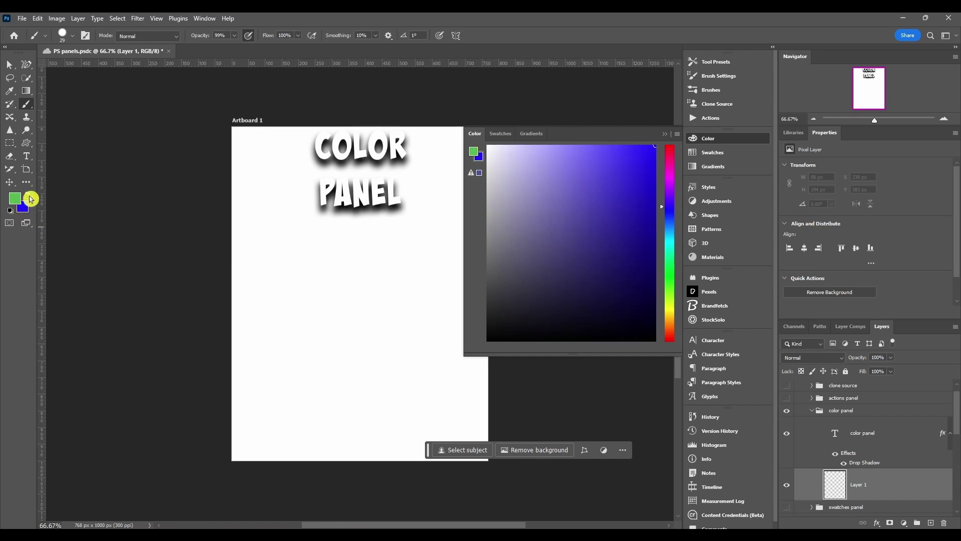
click(30, 199)
click(30, 198)
click(30, 199)
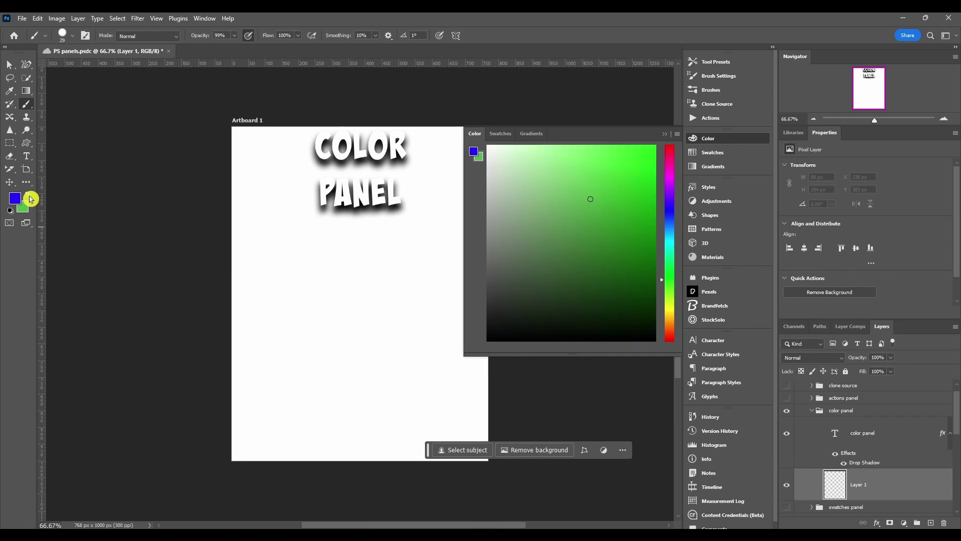
click(11, 213)
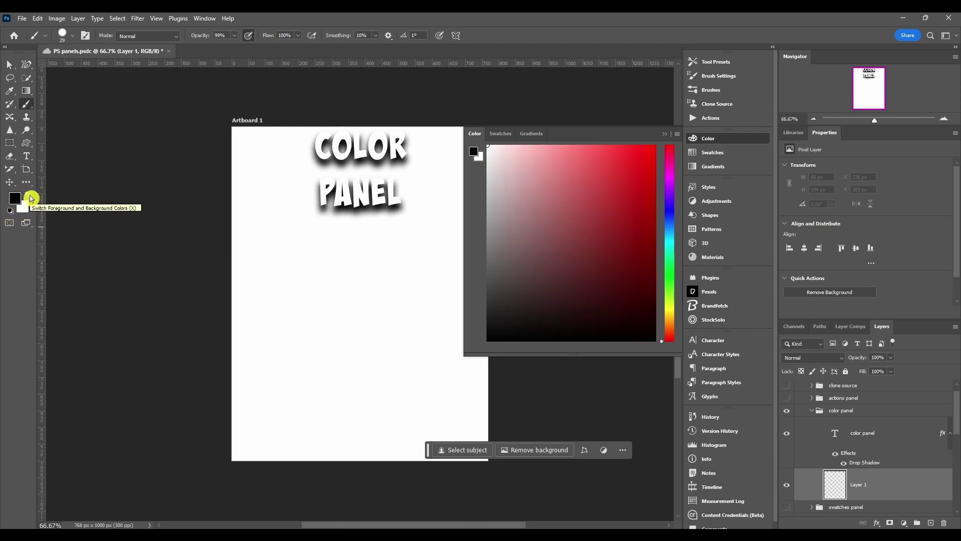
click(670, 333)
mouse_move(674, 337)
mouse_down()
mouse_move(682, 163)
mouse_move(681, 225)
mouse_move(588, 198)
mouse_move(607, 163)
mouse_move(522, 165)
mouse_move(579, 219)
mouse_move(503, 156)
mouse_move(616, 302)
mouse_move(639, 272)
mouse_move(641, 194)
mouse_up()
Step: Switch to Brightness Cube and adjust the background colour with the field and brightness slider
click(677, 134)
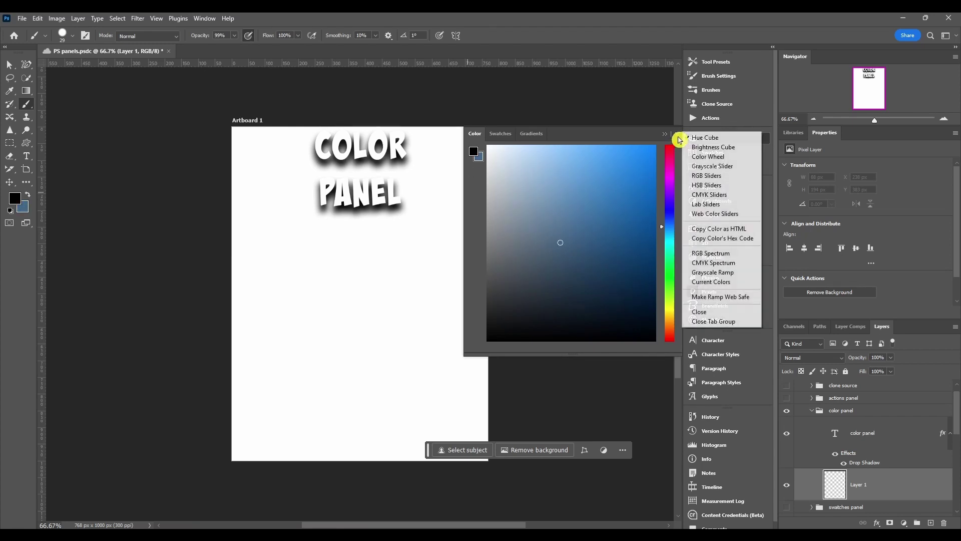
click(709, 148)
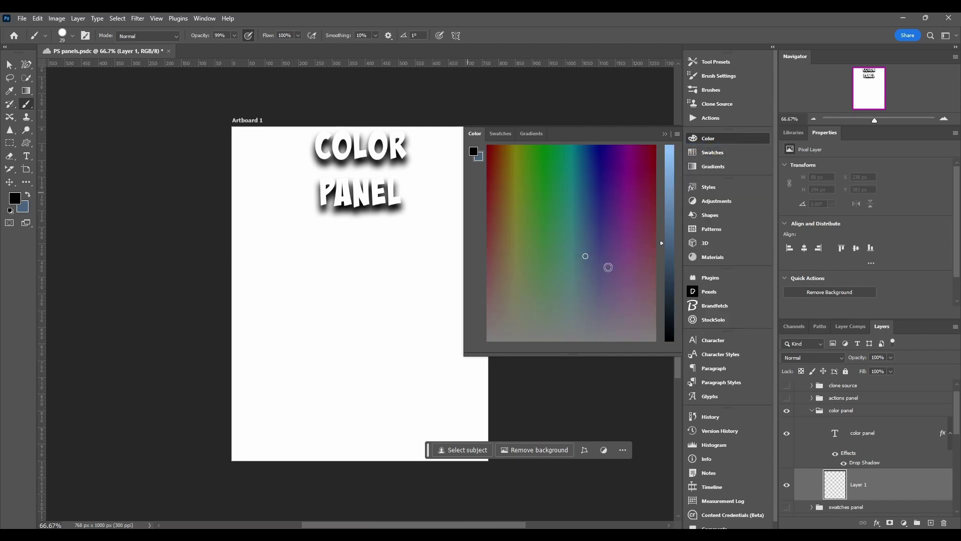
click(476, 154)
click(479, 156)
drag(581, 240, 648, 161)
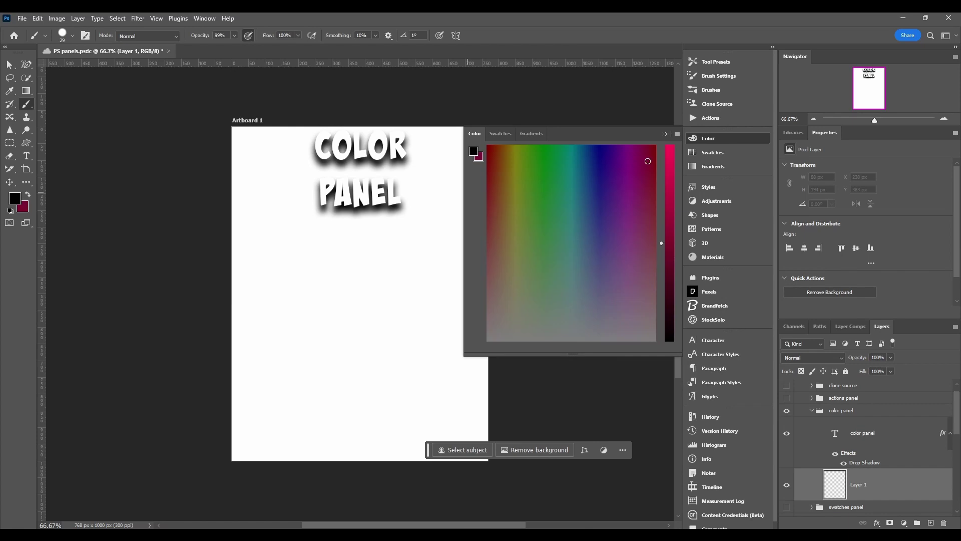
mouse_move(662, 249)
mouse_down()
mouse_move(663, 167)
mouse_move(670, 323)
mouse_move(670, 176)
mouse_up()
Step: Switch to Color Wheel and set a muted teal background: H 175, S 22%, B 49%
click(678, 135)
click(708, 156)
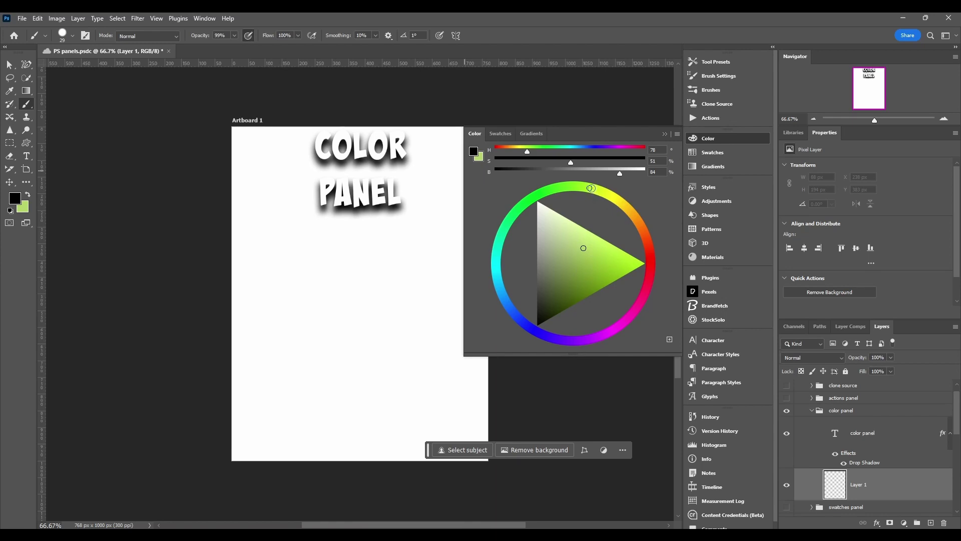
mouse_move(590, 188)
mouse_down()
mouse_move(540, 194)
mouse_move(496, 278)
mouse_move(496, 245)
mouse_move(534, 330)
mouse_move(604, 329)
mouse_move(649, 231)
mouse_move(627, 208)
mouse_up()
mouse_move(583, 248)
mouse_down()
mouse_move(592, 280)
mouse_move(587, 264)
mouse_up()
click(527, 159)
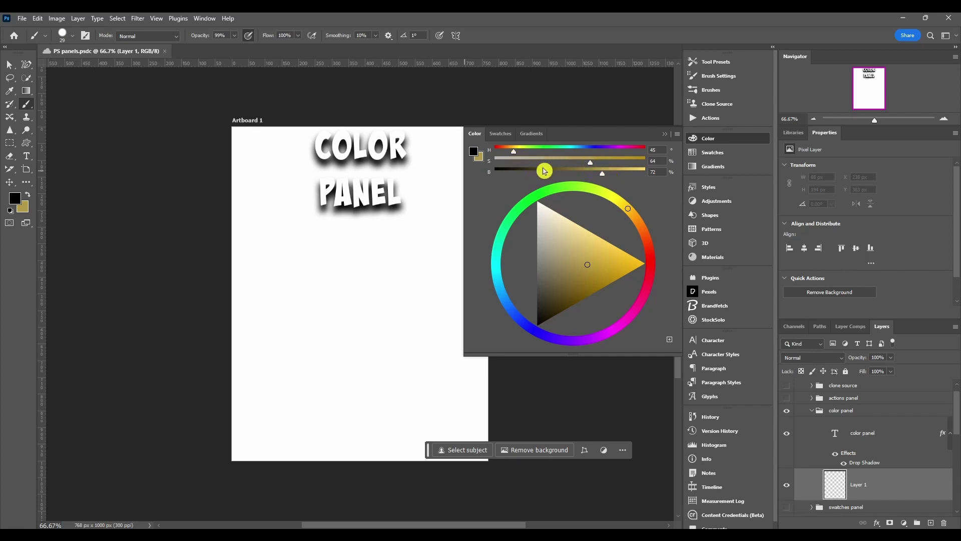
drag(628, 208, 537, 195)
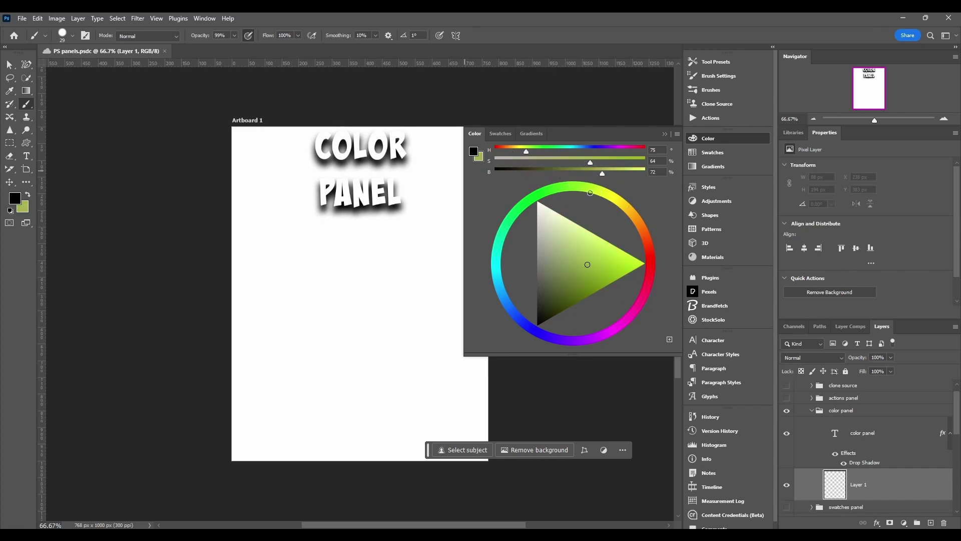
click(554, 228)
drag(553, 228, 588, 261)
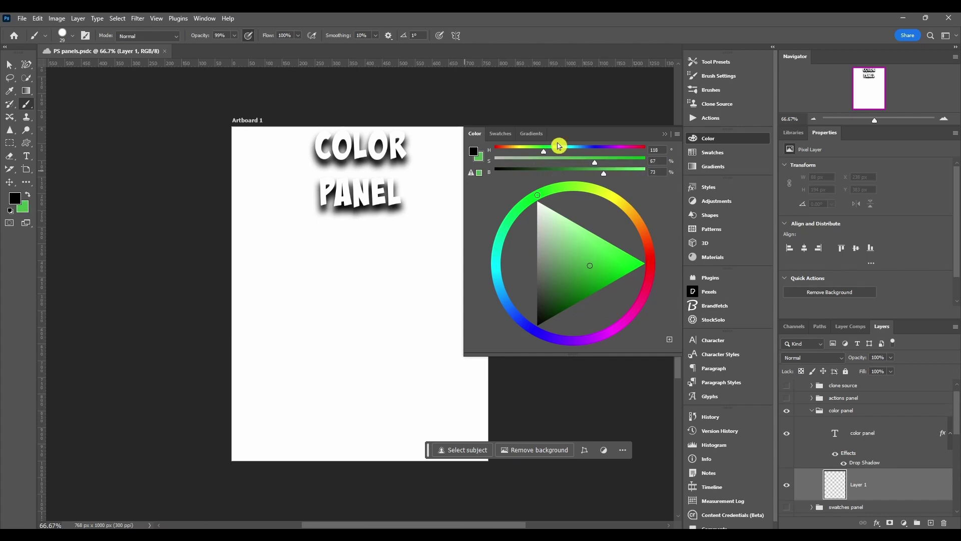
mouse_move(547, 155)
mouse_down()
mouse_move(521, 154)
mouse_move(565, 155)
mouse_up()
click(548, 270)
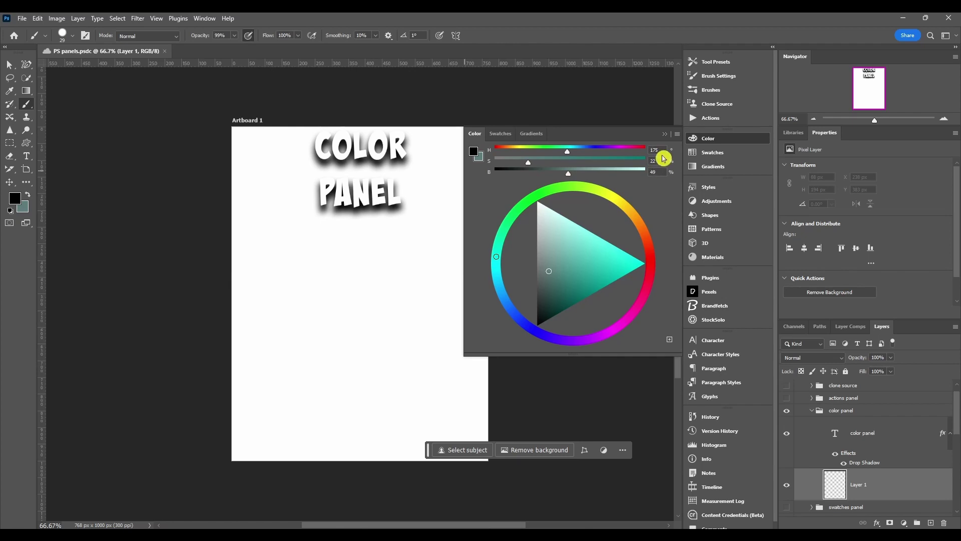
Step: Try the Grayscale Slider with current-colours ramp, then switch to RGB Sliders with a purple background
click(677, 134)
click(719, 173)
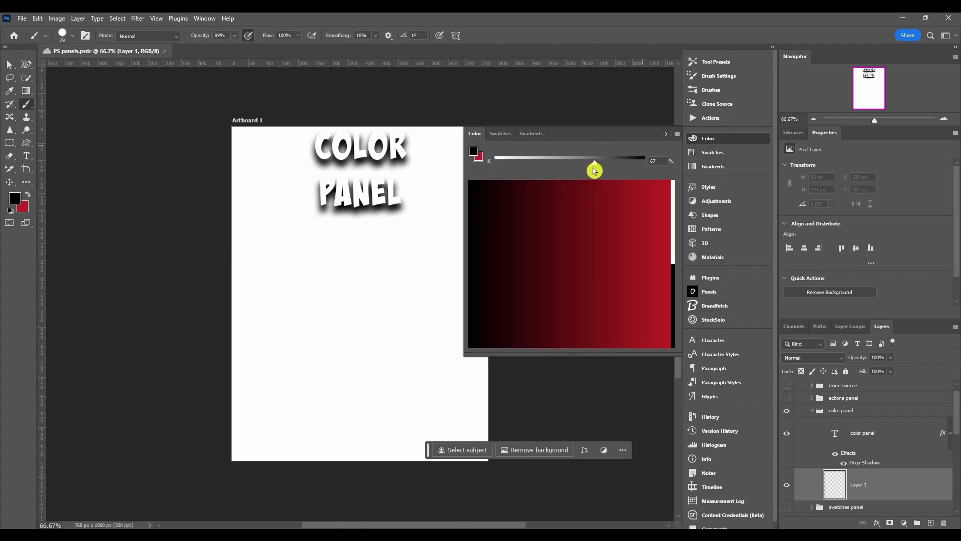
mouse_move(594, 170)
mouse_down()
mouse_move(515, 167)
mouse_move(641, 168)
mouse_move(504, 167)
mouse_move(590, 171)
mouse_up()
click(674, 218)
click(678, 134)
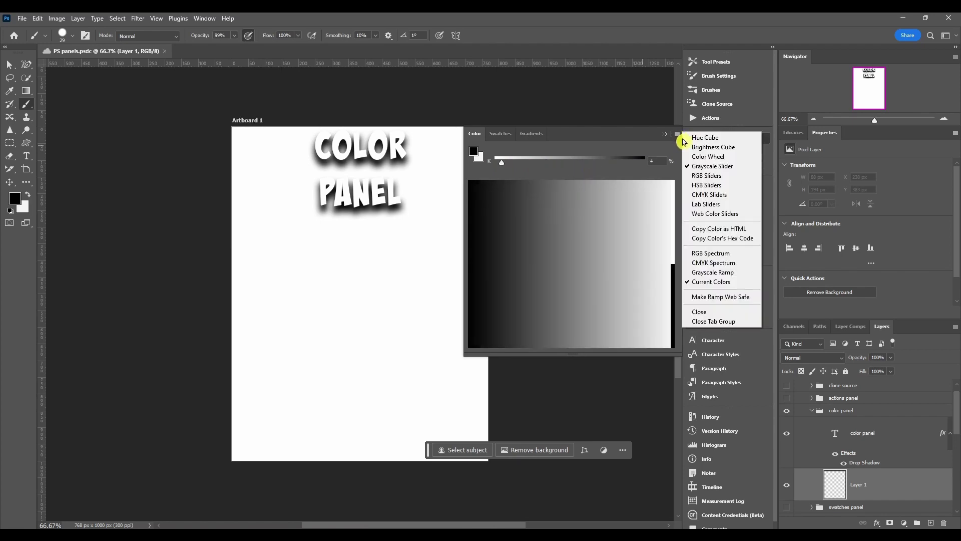
click(711, 176)
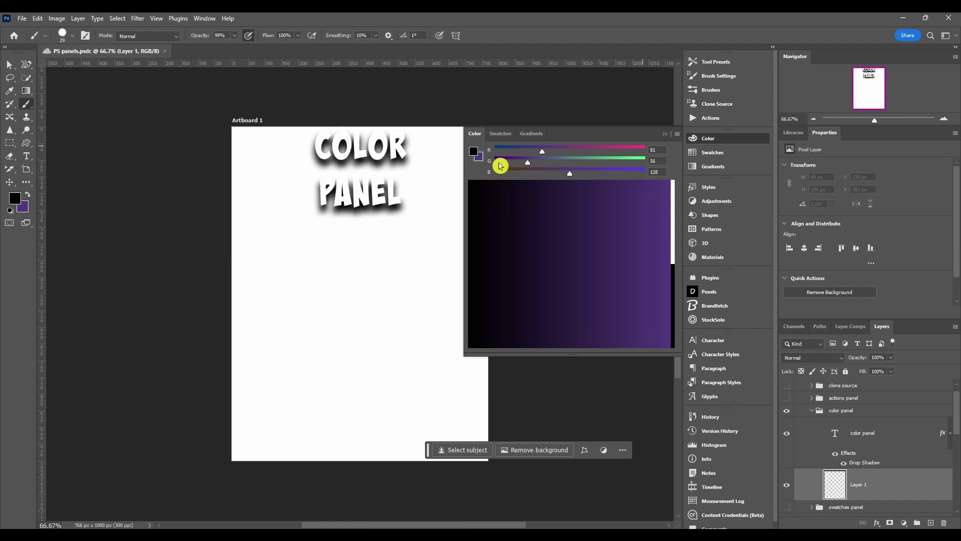
Step: Set the foreground to bright magenta (R 223, G 75, B 215) in the Color Picker
click(473, 152)
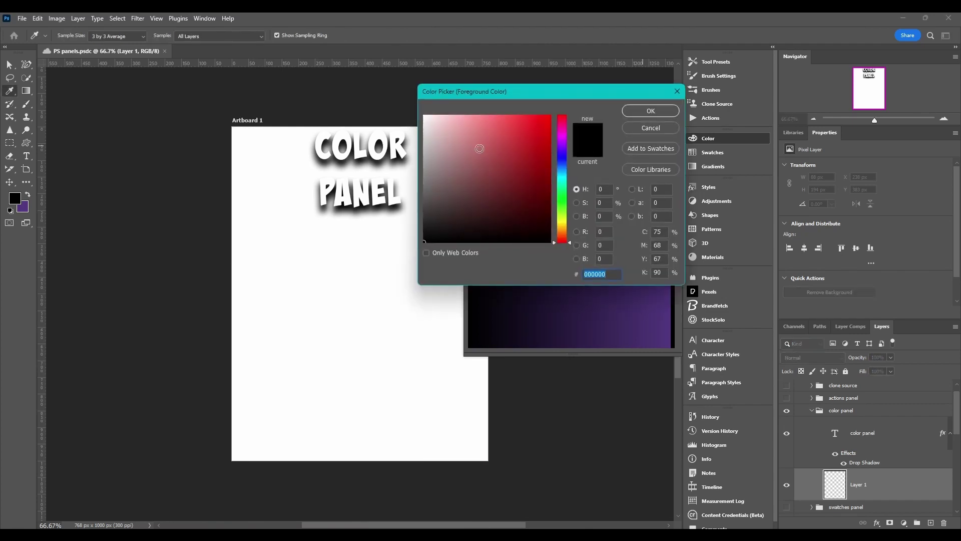
drag(518, 154, 505, 131)
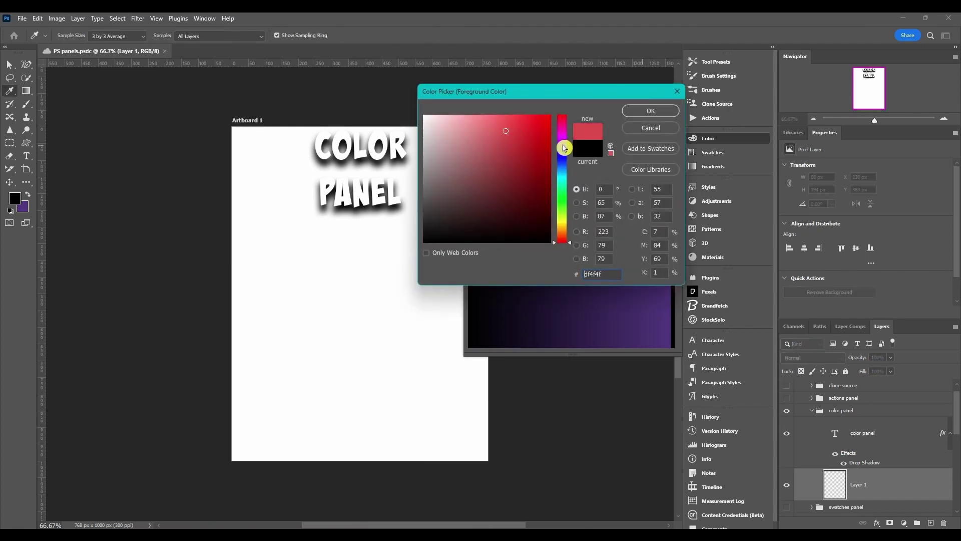
drag(564, 146, 564, 138)
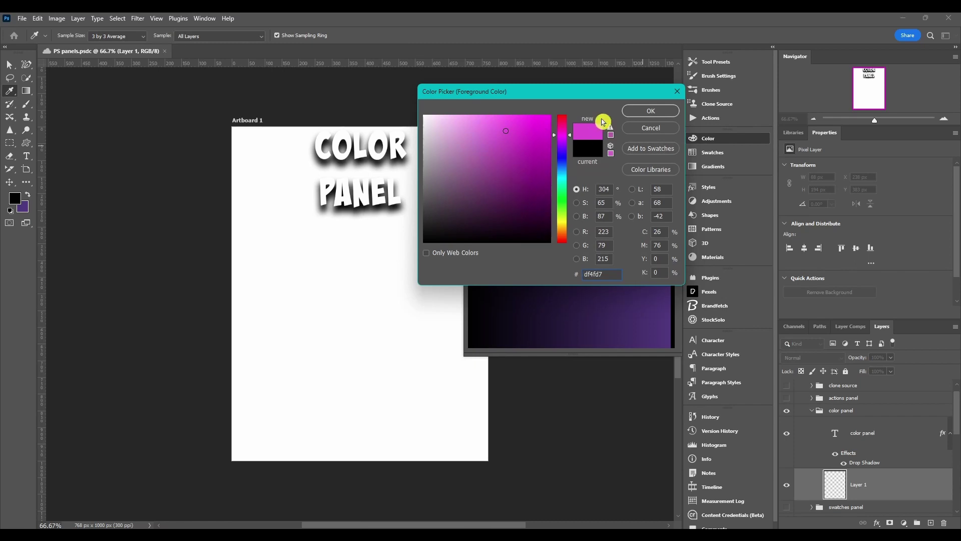
click(627, 110)
mouse_move(544, 166)
mouse_down()
mouse_move(592, 165)
mouse_move(541, 163)
mouse_up()
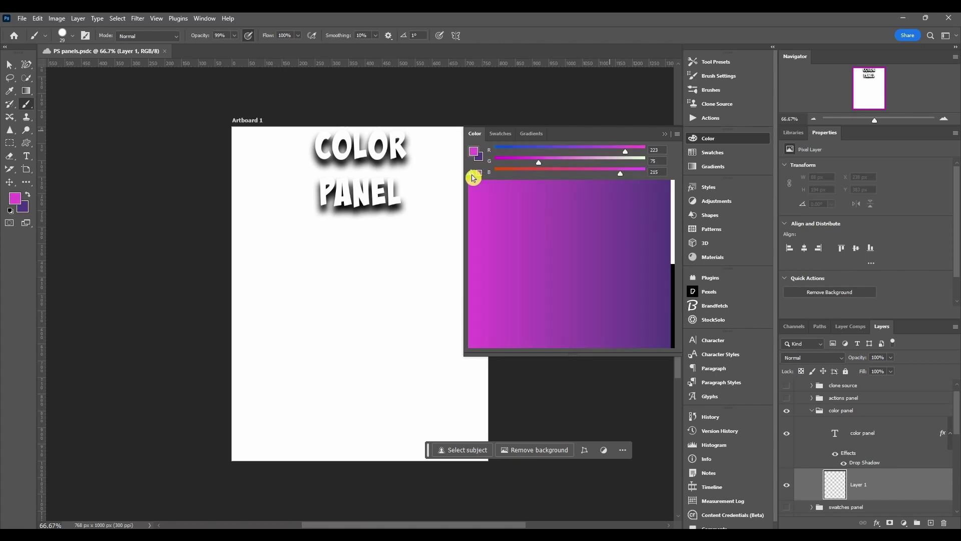
Step: Bring the colour into gamut, shift the hue to green on HSB Sliders, then view CMYK Sliders
click(473, 174)
click(677, 134)
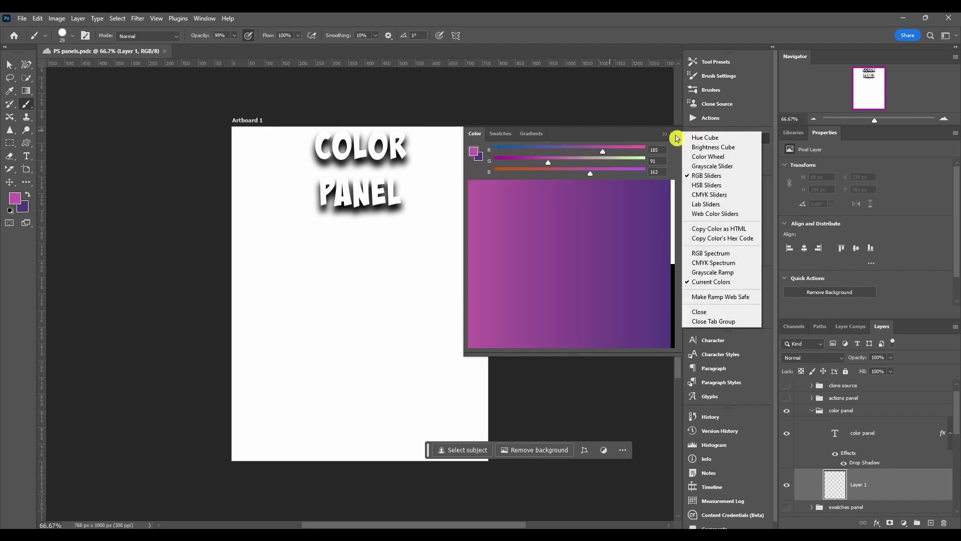
click(708, 186)
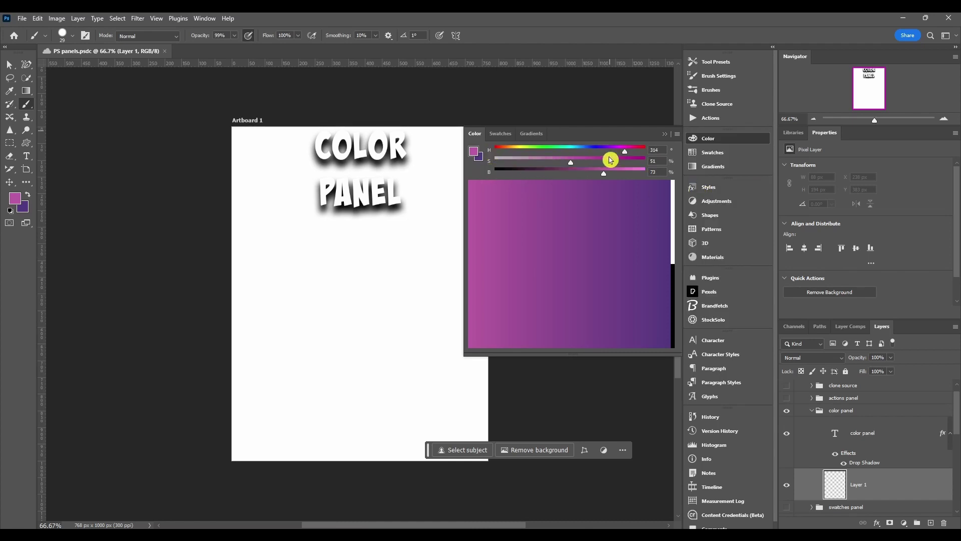
drag(626, 153, 546, 154)
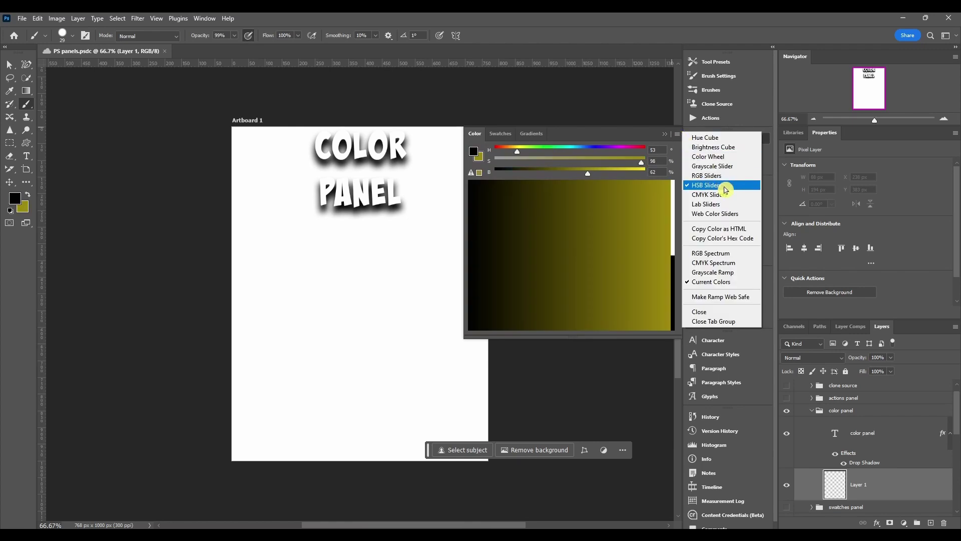
click(734, 198)
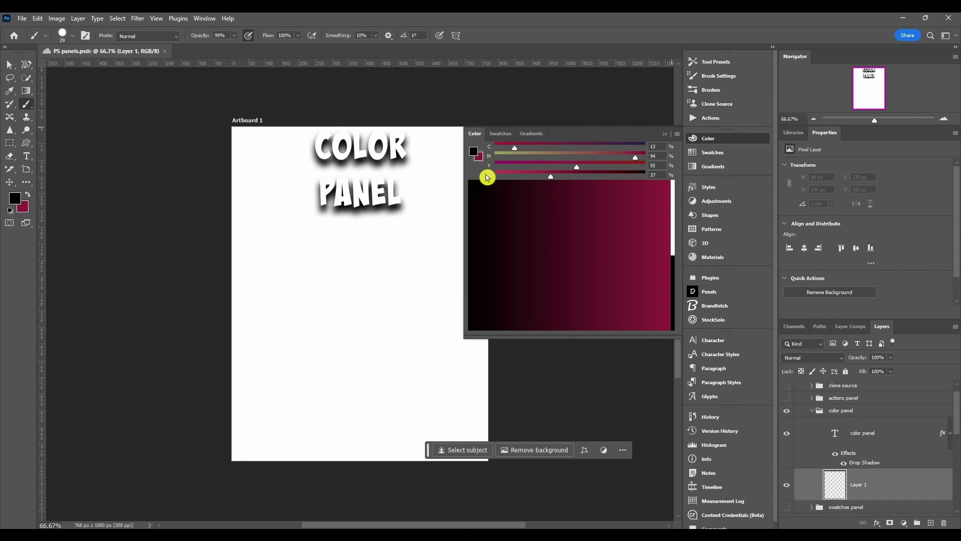
Step: Switch to Lab Sliders and lighten the L value slightly
click(677, 133)
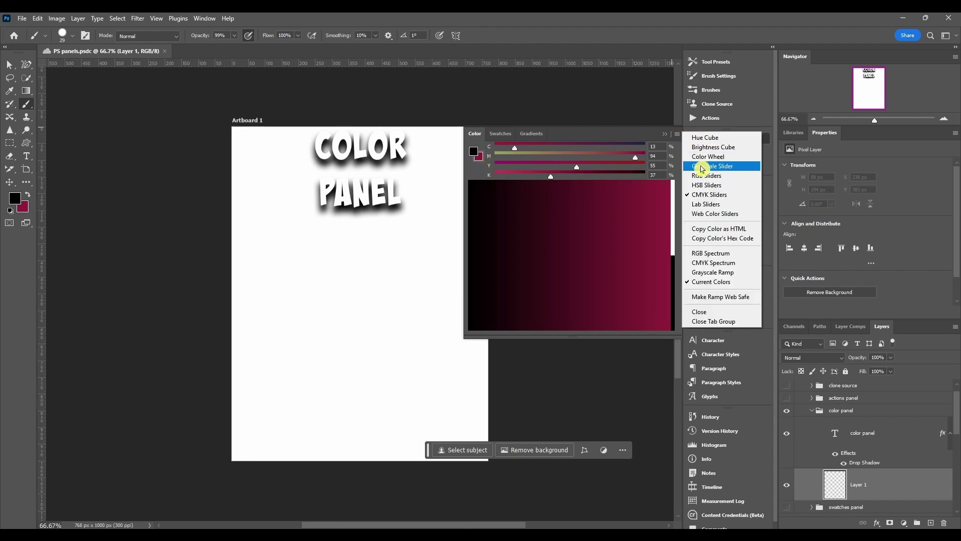
click(715, 205)
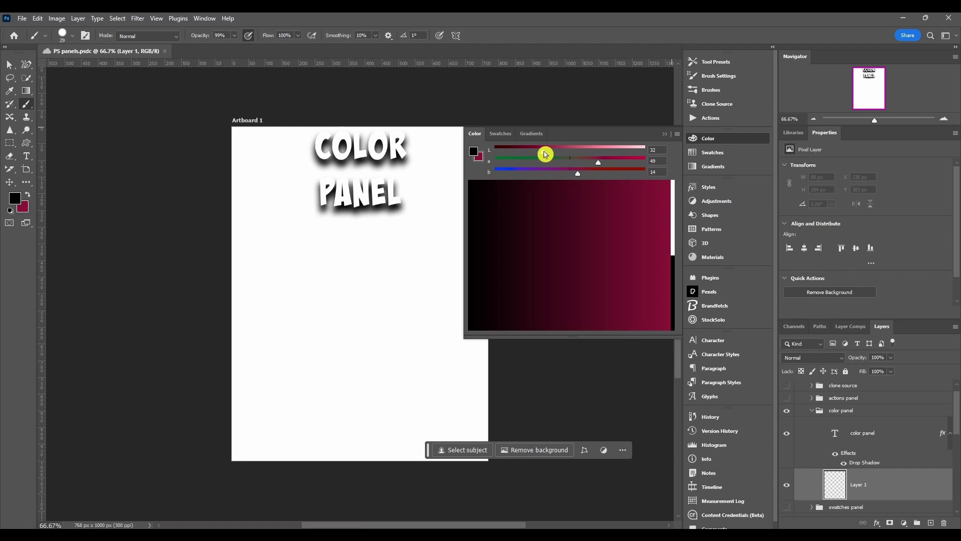
drag(545, 151, 549, 151)
Step: Set the Web Color Sliders to steel blue 66/99/cc, then return to the Hue Cube view
click(678, 135)
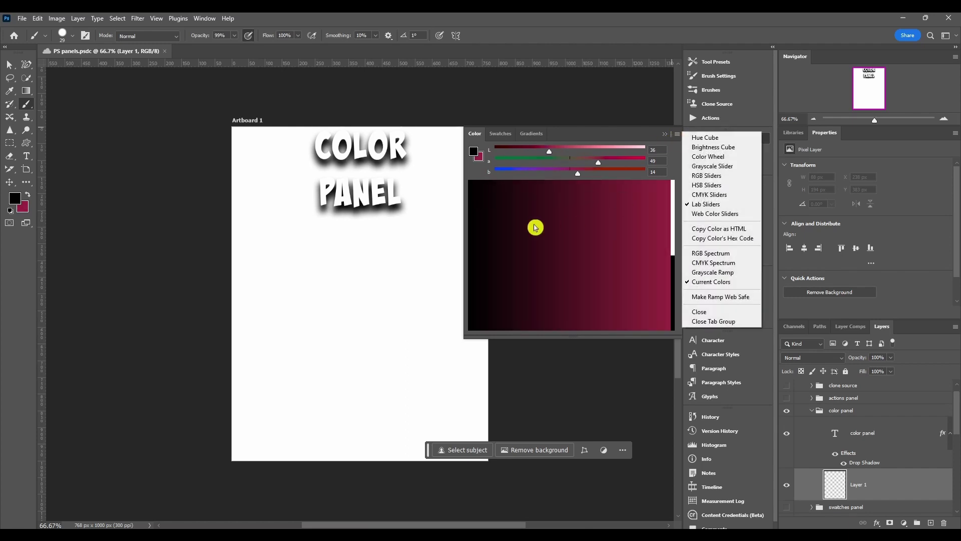
click(693, 215)
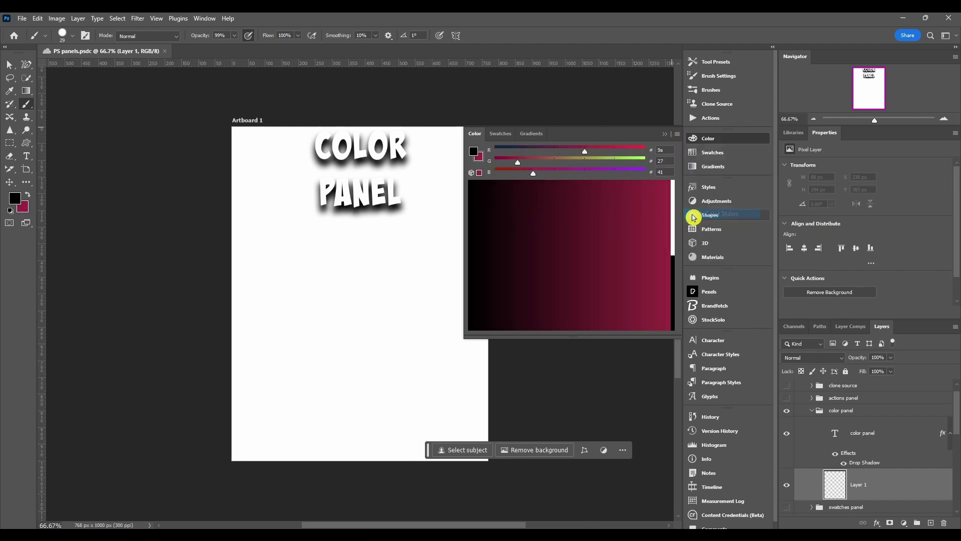
drag(585, 154, 555, 153)
click(584, 160)
click(614, 170)
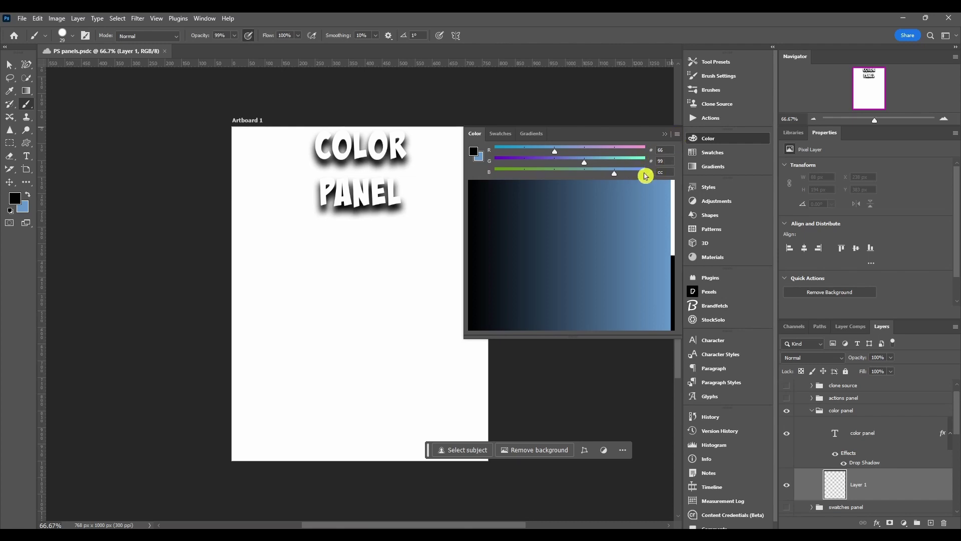
click(676, 138)
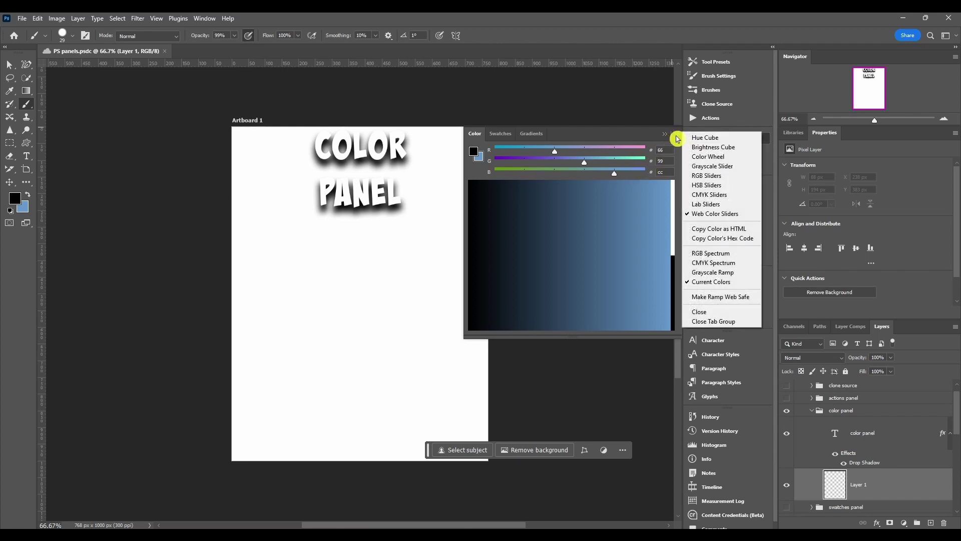
click(704, 137)
Step: Pick a medium green in the Hue Cube field and copy it as HTML
mouse_move(571, 180)
mouse_down()
mouse_move(672, 163)
mouse_move(672, 150)
mouse_move(674, 279)
mouse_up()
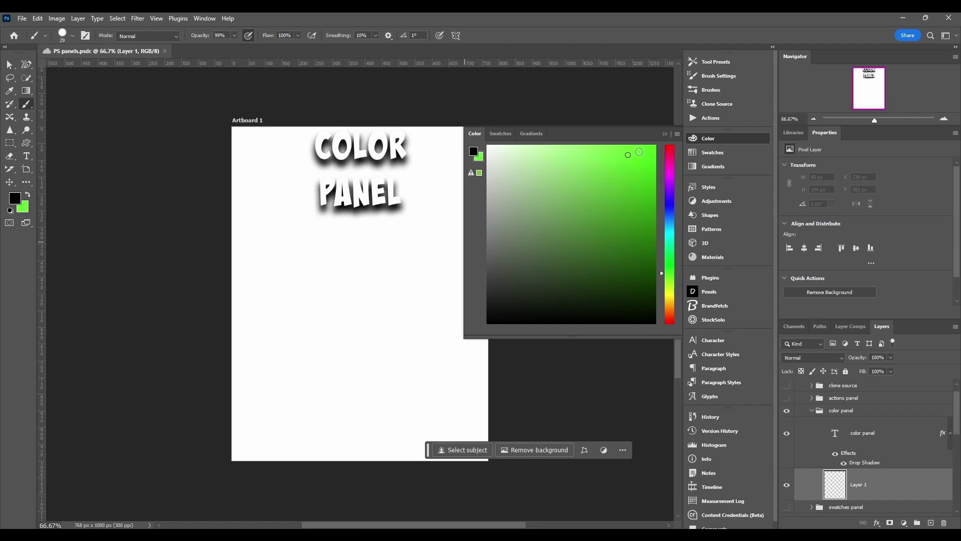
click(592, 192)
click(677, 133)
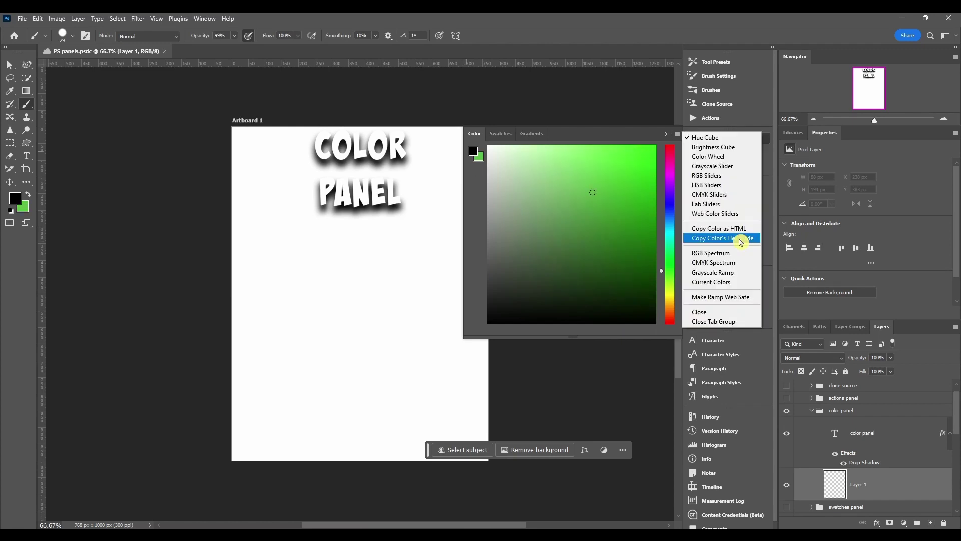
click(715, 232)
click(677, 133)
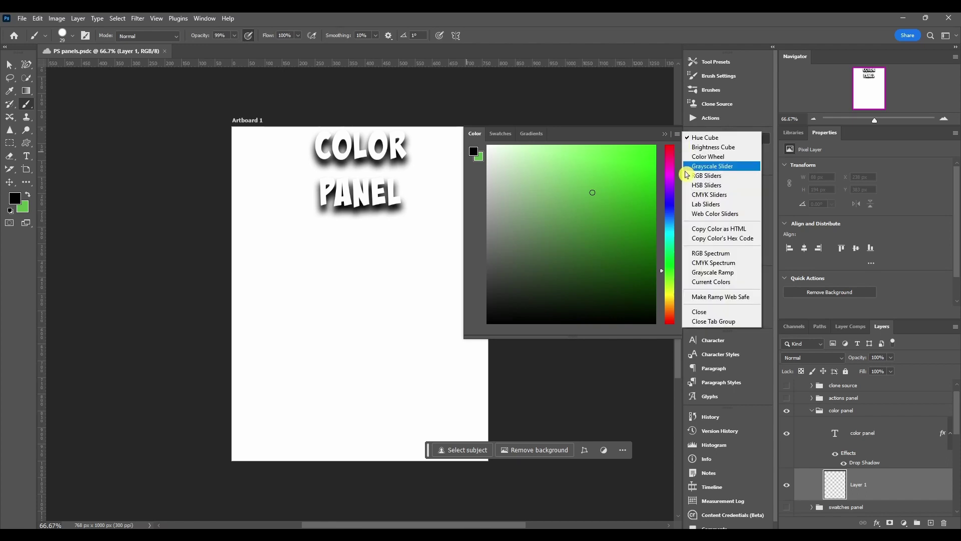
Step: Switch to RGB Spectrum and set a vivid green background of H 126, S 100%, B 80%
click(692, 255)
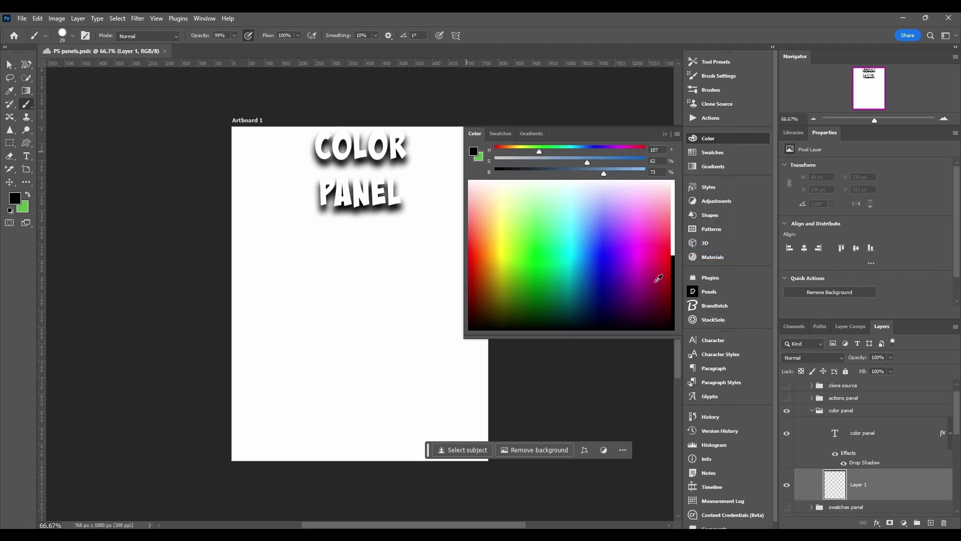
drag(656, 275, 491, 220)
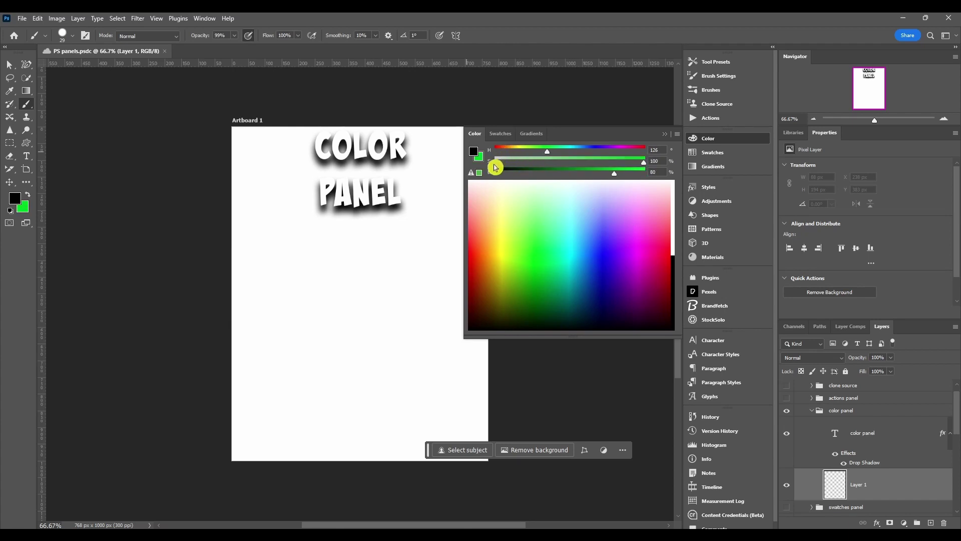
drag(495, 162, 640, 162)
click(676, 134)
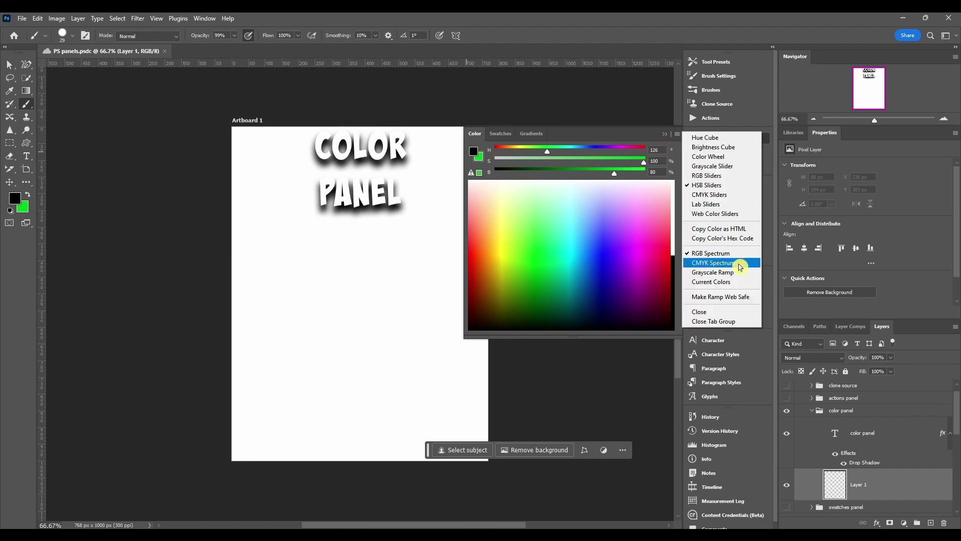
Step: Preview CMYK Spectrum, then use the Grayscale Ramp to set dark grey at H 0, B 31%
click(725, 264)
click(575, 197)
click(677, 134)
click(723, 273)
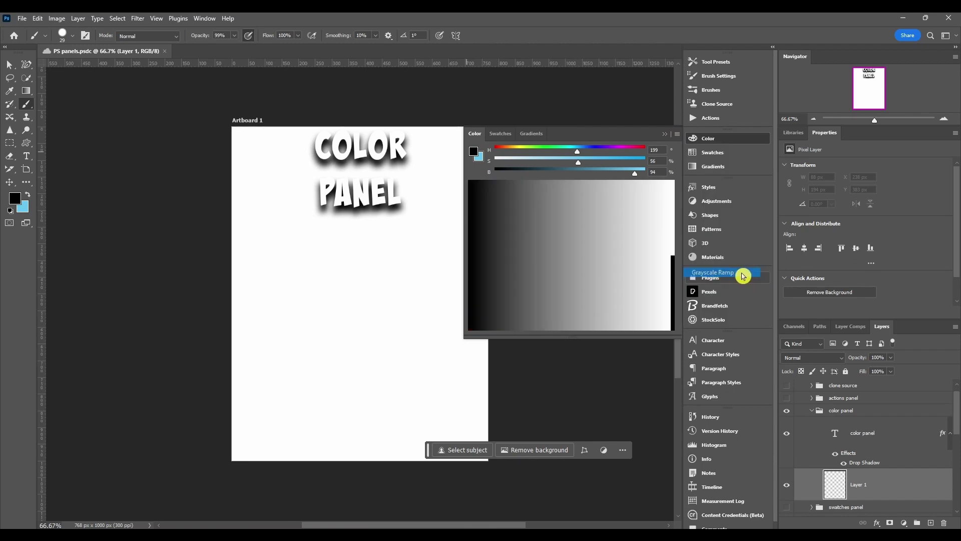
click(577, 200)
mouse_move(504, 153)
mouse_down()
mouse_move(614, 150)
mouse_move(511, 157)
mouse_up()
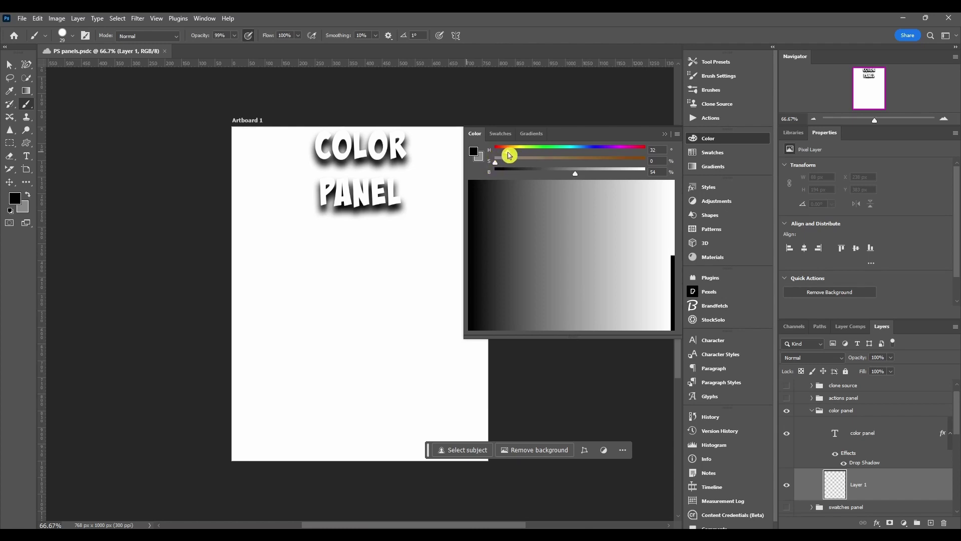
drag(509, 155, 489, 152)
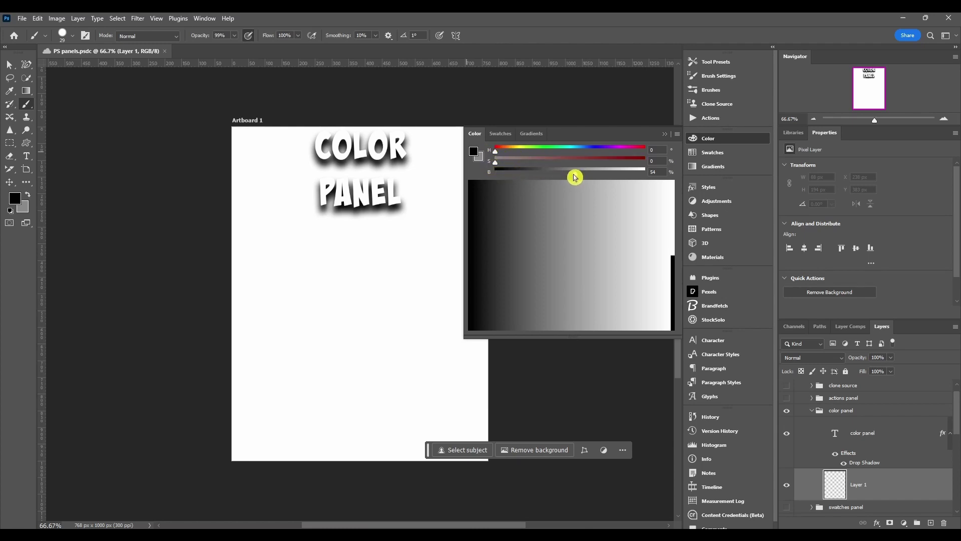
mouse_move(577, 178)
mouse_down()
mouse_move(514, 178)
mouse_move(632, 176)
mouse_move(576, 177)
mouse_up()
drag(588, 251, 569, 241)
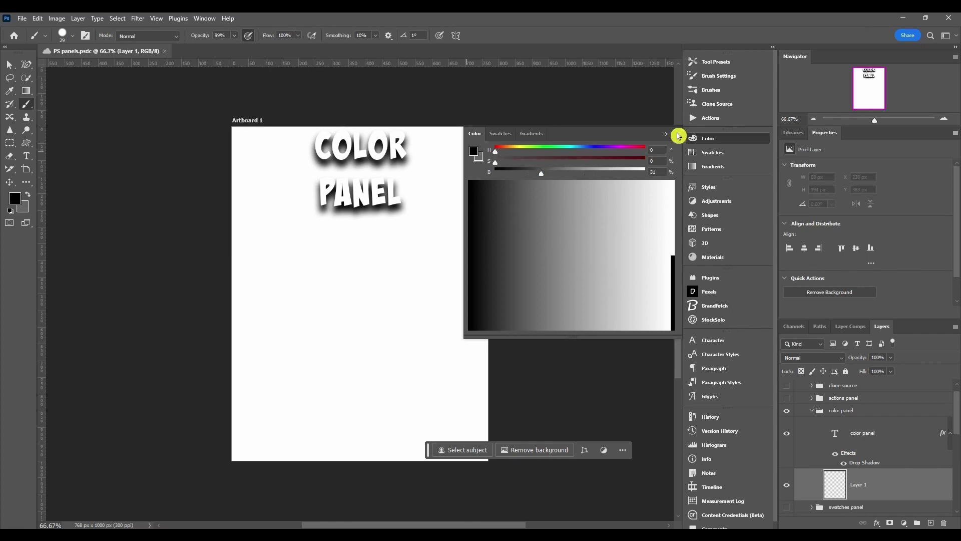
Step: Set the Color panel ramp to Current Colors, running from black to dark grey (B 31%)
click(677, 134)
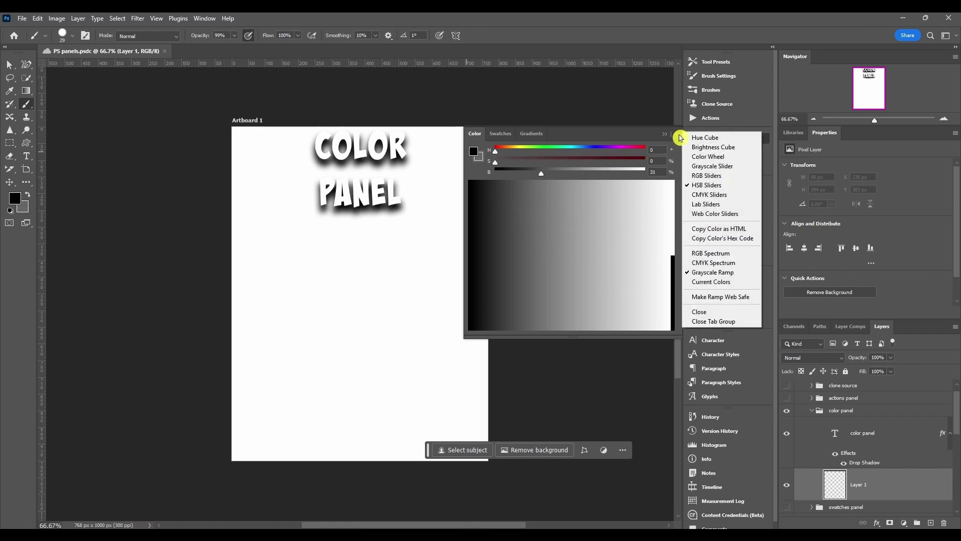
click(715, 283)
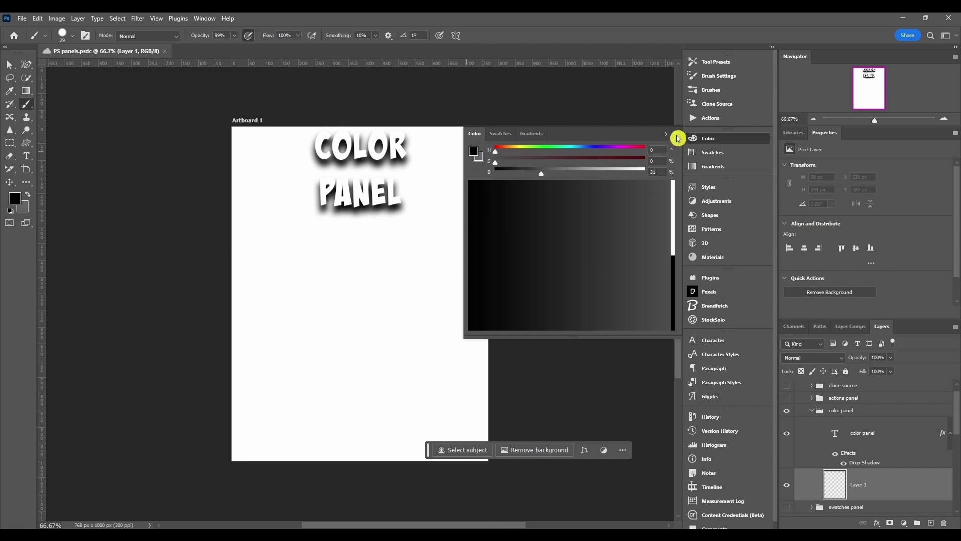
click(677, 134)
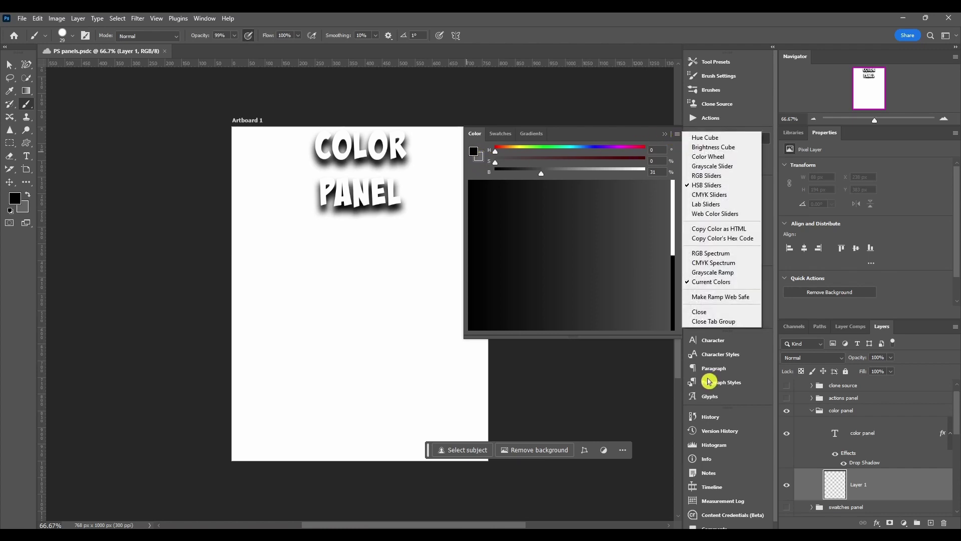
Step: Try the web-safe ramp, pick a mid grey at B 48%, then turn web-safe off
click(715, 298)
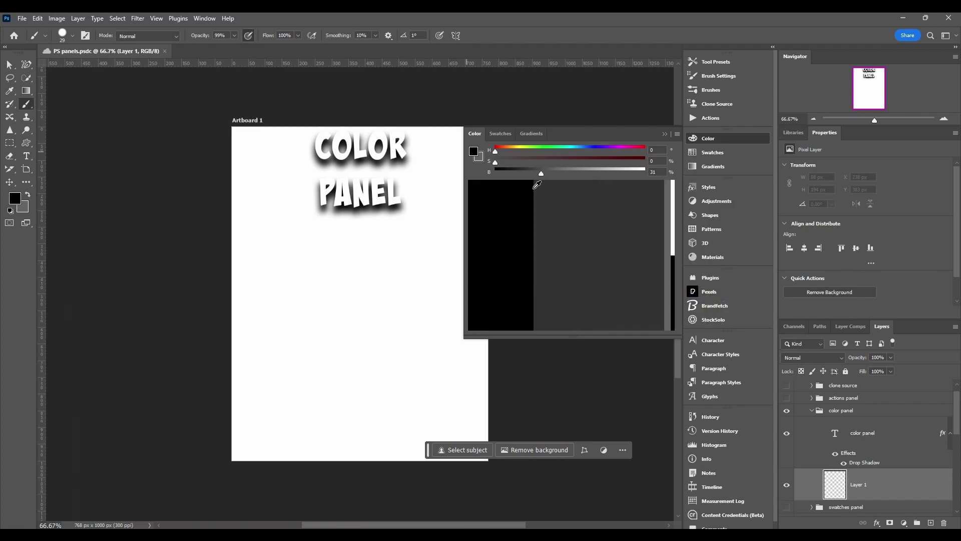
click(540, 204)
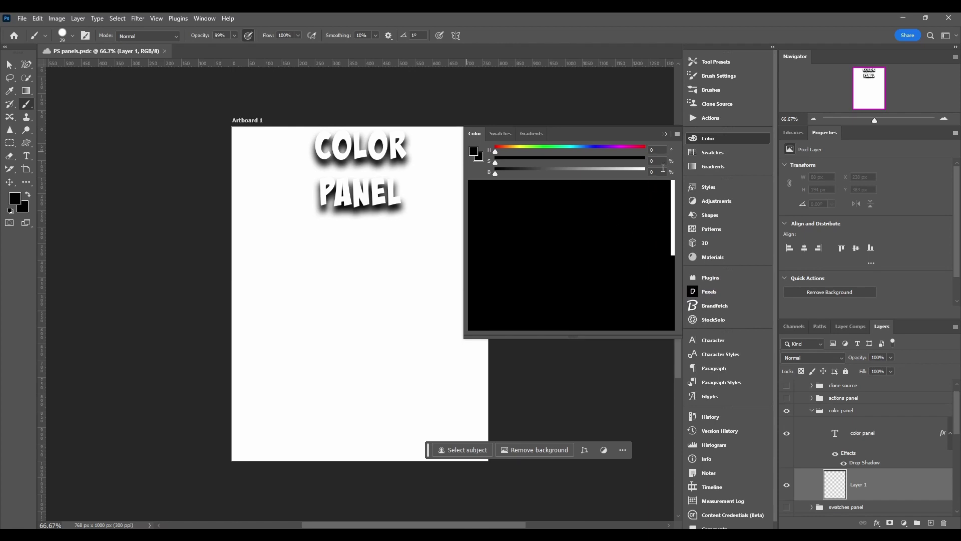
click(679, 134)
click(711, 298)
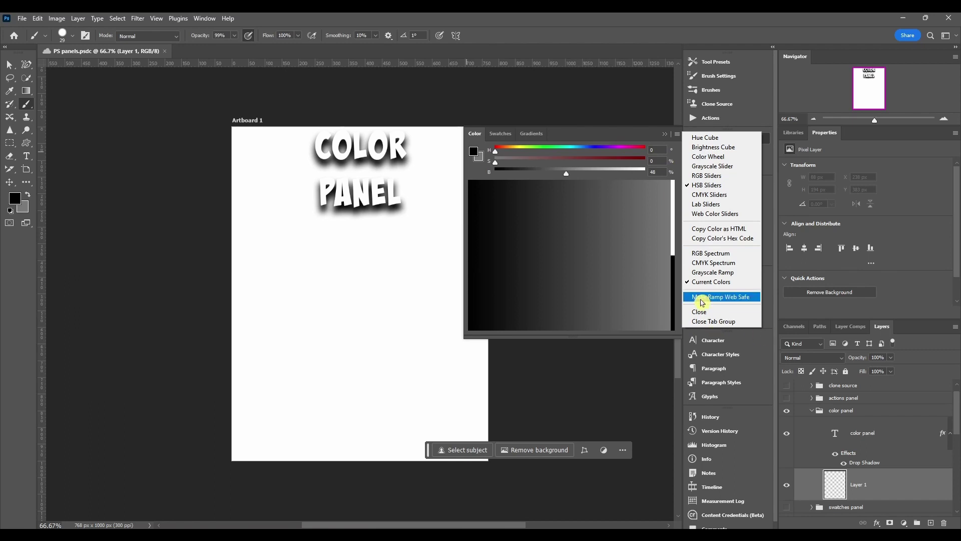
Step: Switch the Color panel to the red Hue Cube field and pick a pink background colour
click(667, 139)
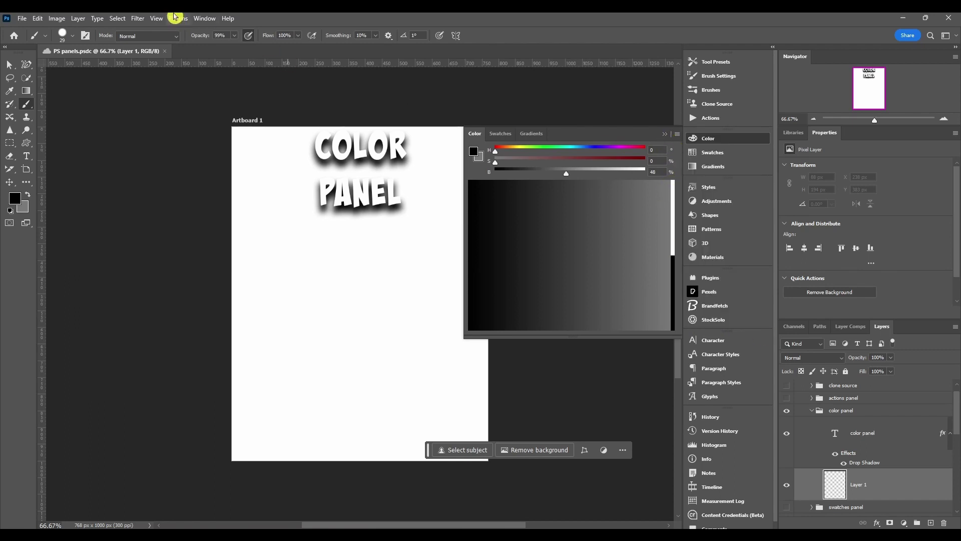
click(202, 18)
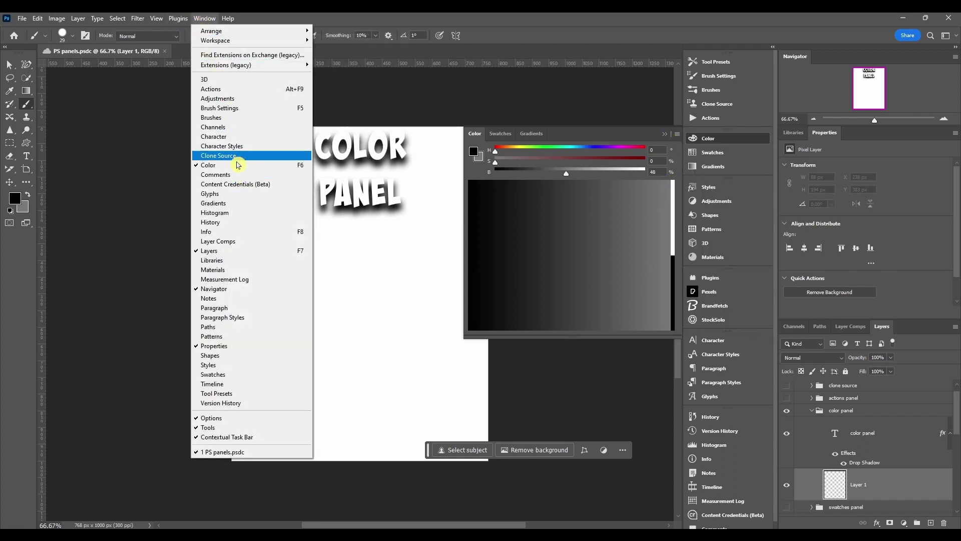
click(204, 18)
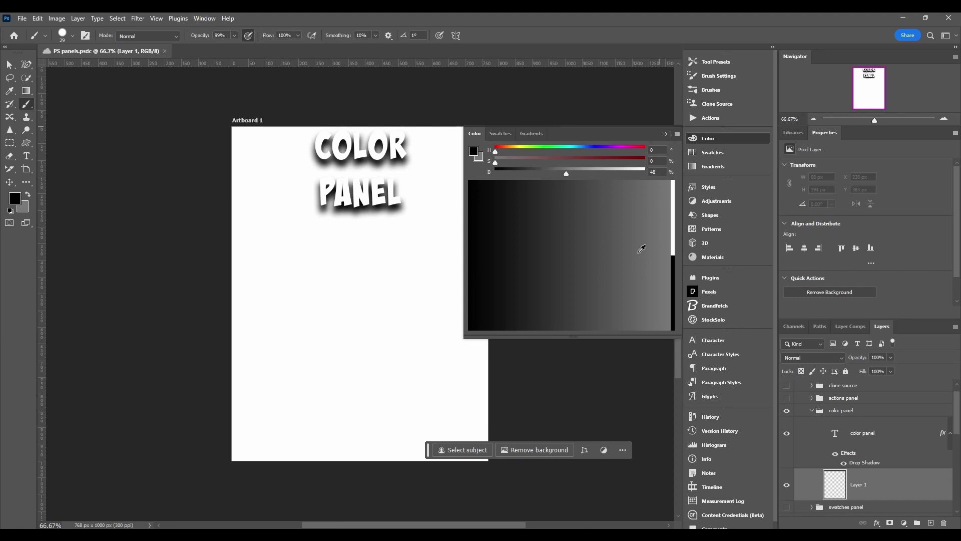
click(588, 170)
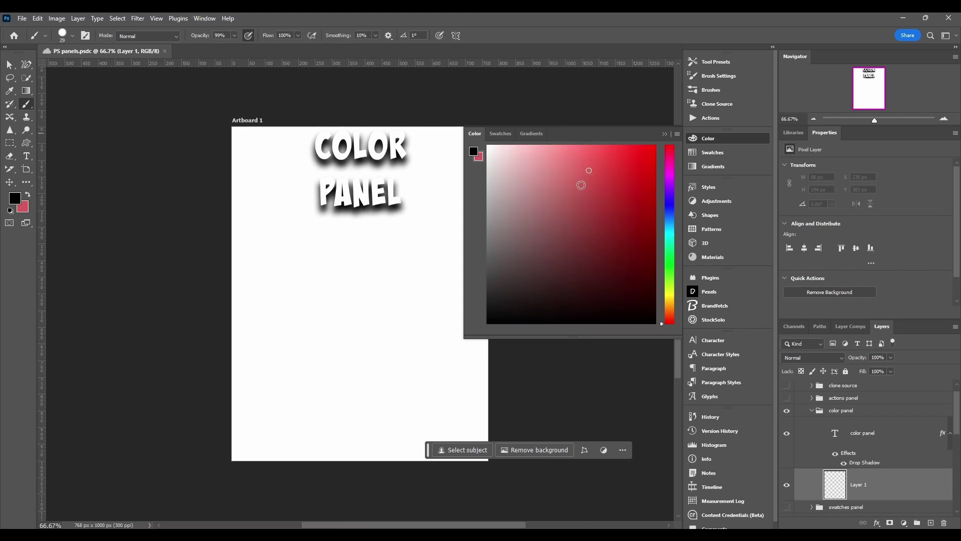